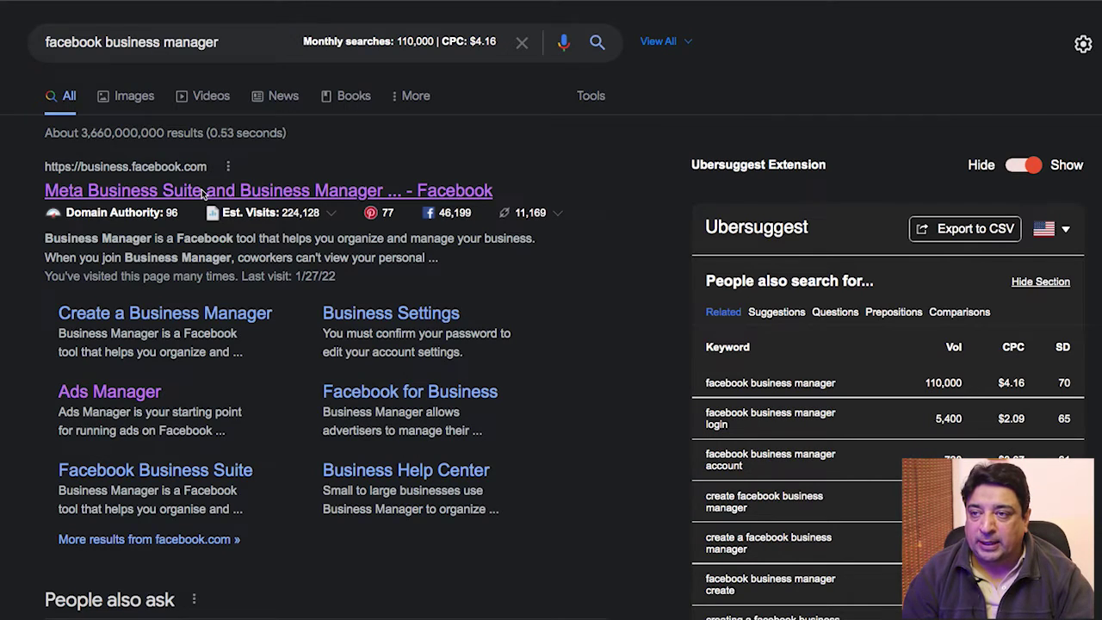
Open the 'Meta Business Suite and Business Manager' result from the 'facebook business manager' search.
{"action": "left_click", "coordinate": [202, 190]}
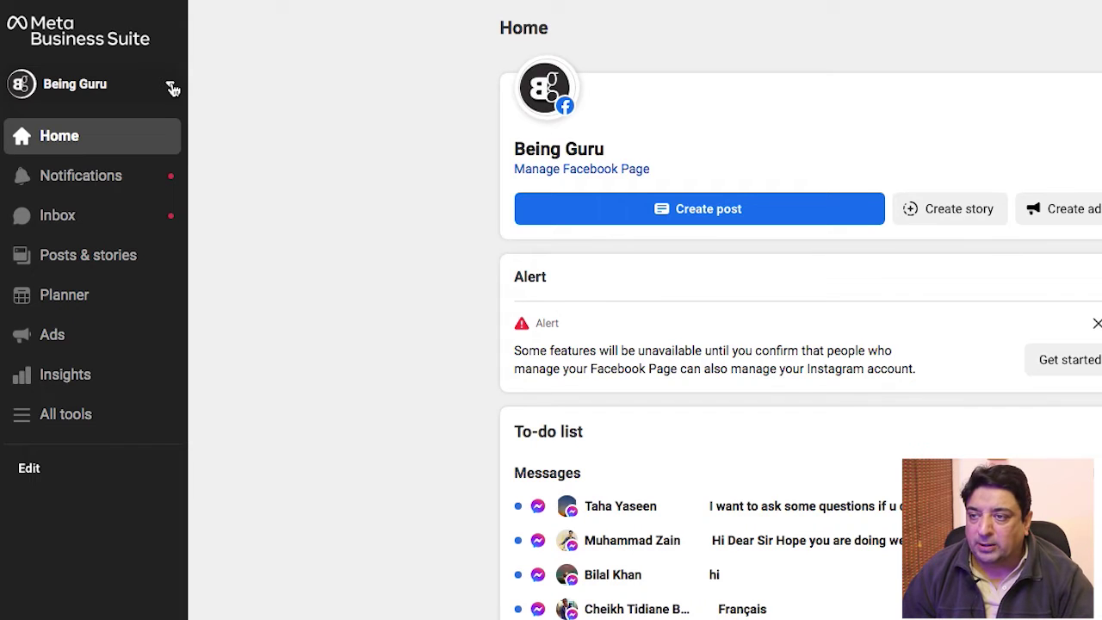
From the Being Guru account switcher, choose 'Create a business account'.
{"action": "left_click", "coordinate": [170, 86]}
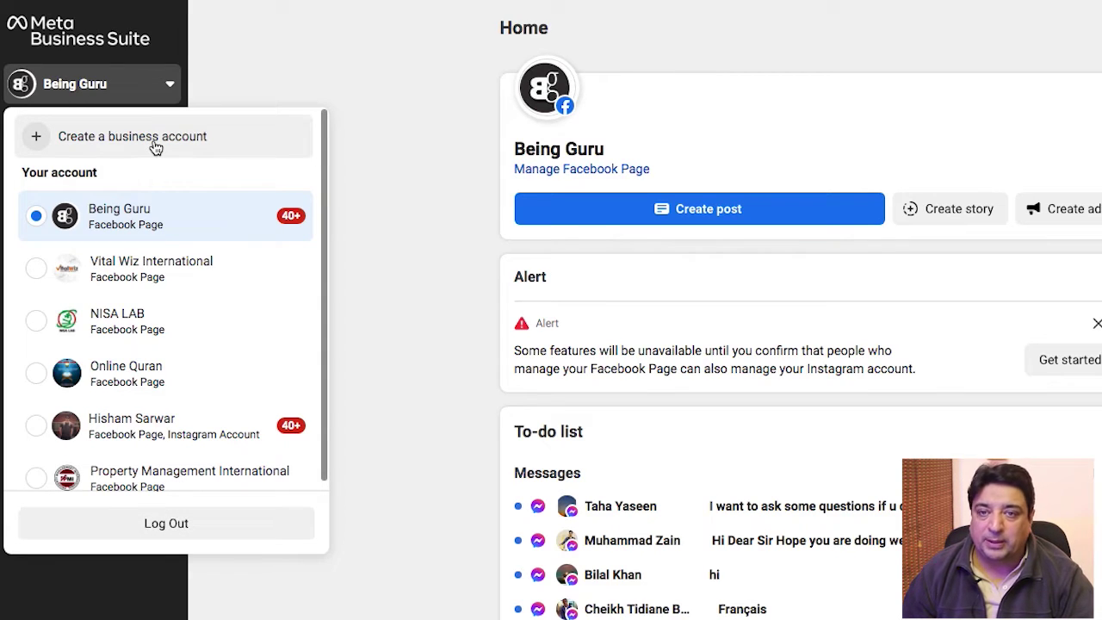
{"action": "left_click", "coordinate": [156, 144]}
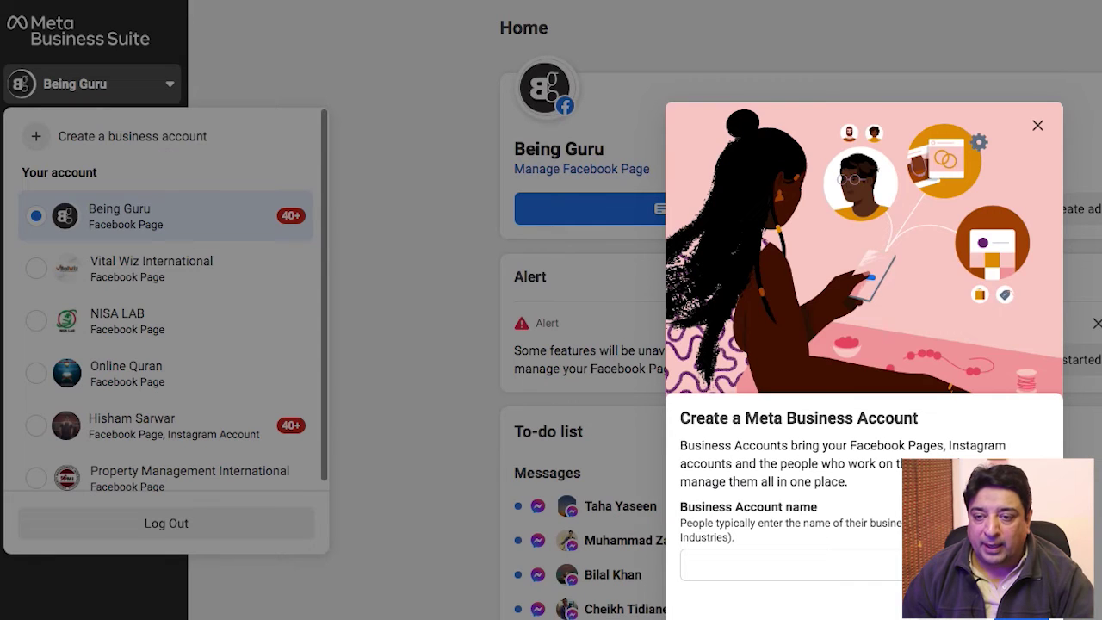
Enter 'WorkChest-Biz' as the business account name, fixing the 'Bauz' typo, and continue.
{"action": "left_click", "coordinate": [755, 569]}
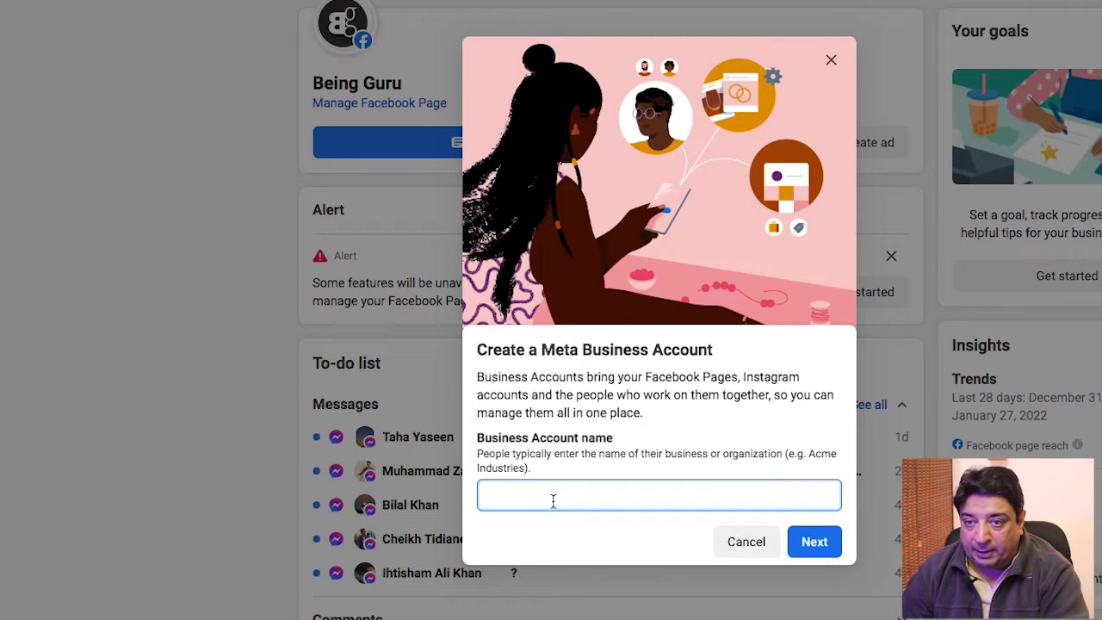
{"action": "type", "text": "WorkChest-B"}
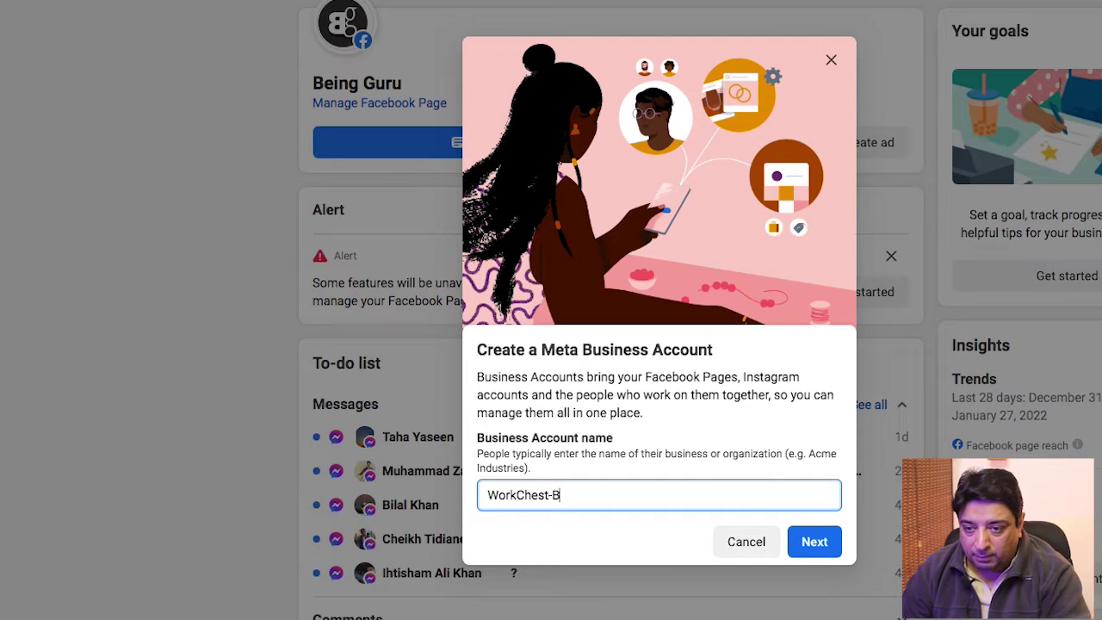
{"action": "type", "text": "auz"}
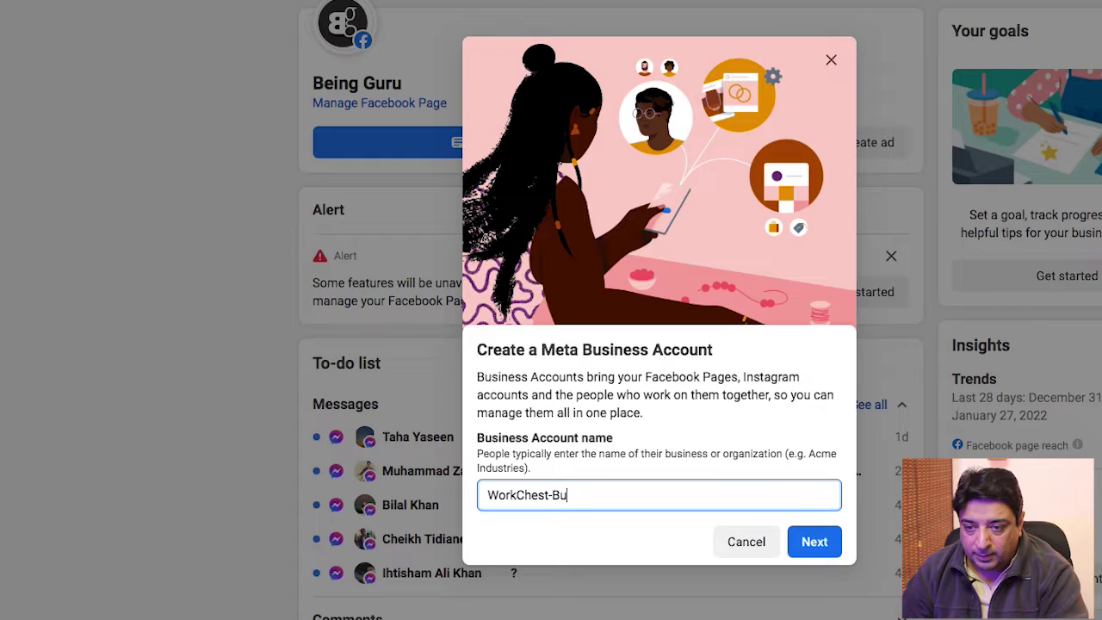
{"action": "key", "text": "ctrl+a"}
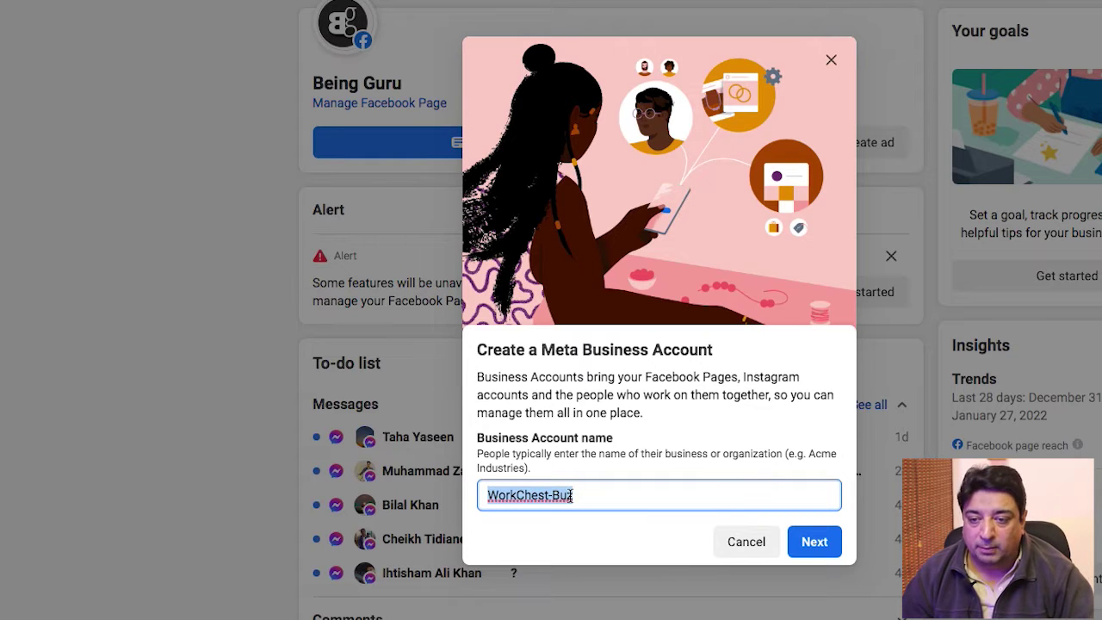
{"action": "left_click", "coordinate": [575, 536]}
{"action": "key", "text": "Left"}
{"action": "key", "text": "Left"}
{"action": "type", "text": "i"}
{"action": "key", "text": "Delete"}
{"action": "key", "text": "ctrl+a"}
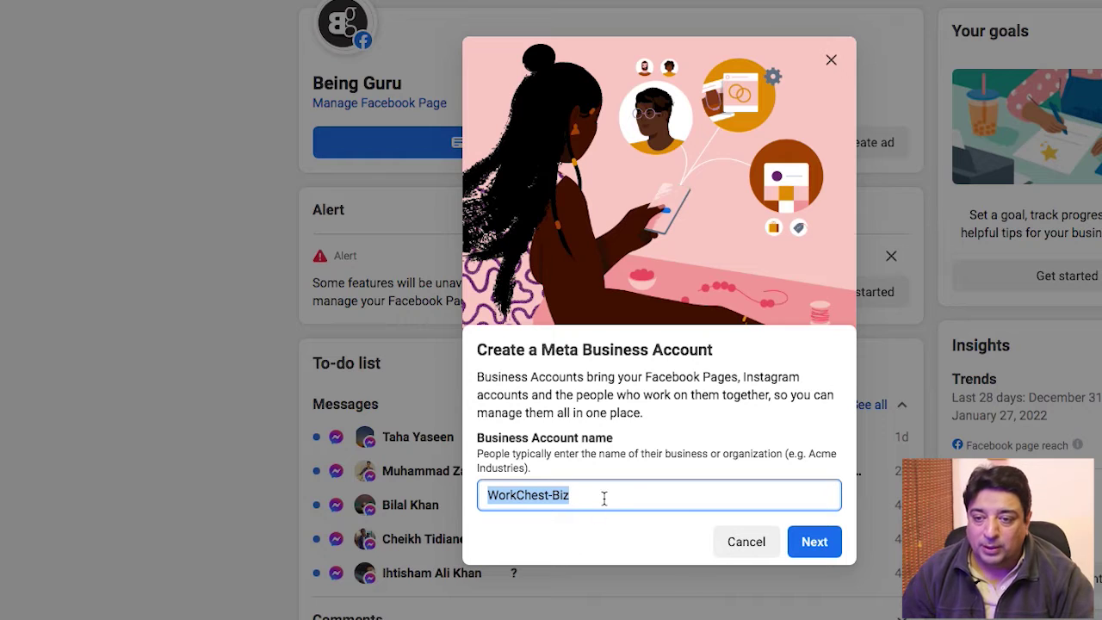
{"action": "left_click", "coordinate": [814, 543]}
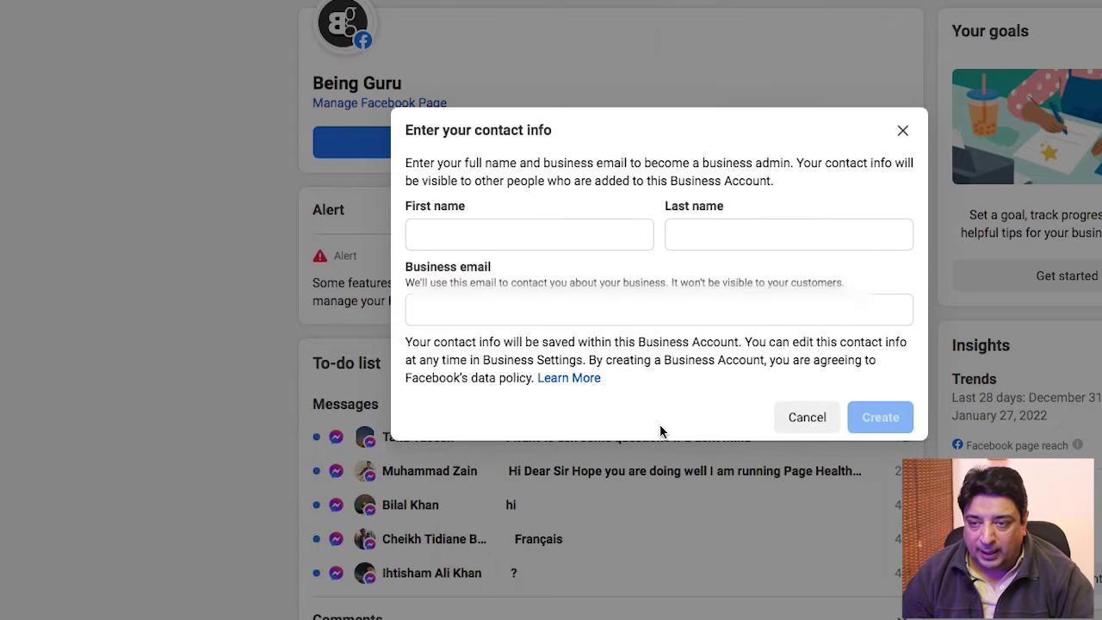
Enter the admin's first name, last name and business e-mail, then click Create.
{"action": "left_click", "coordinate": [505, 235]}
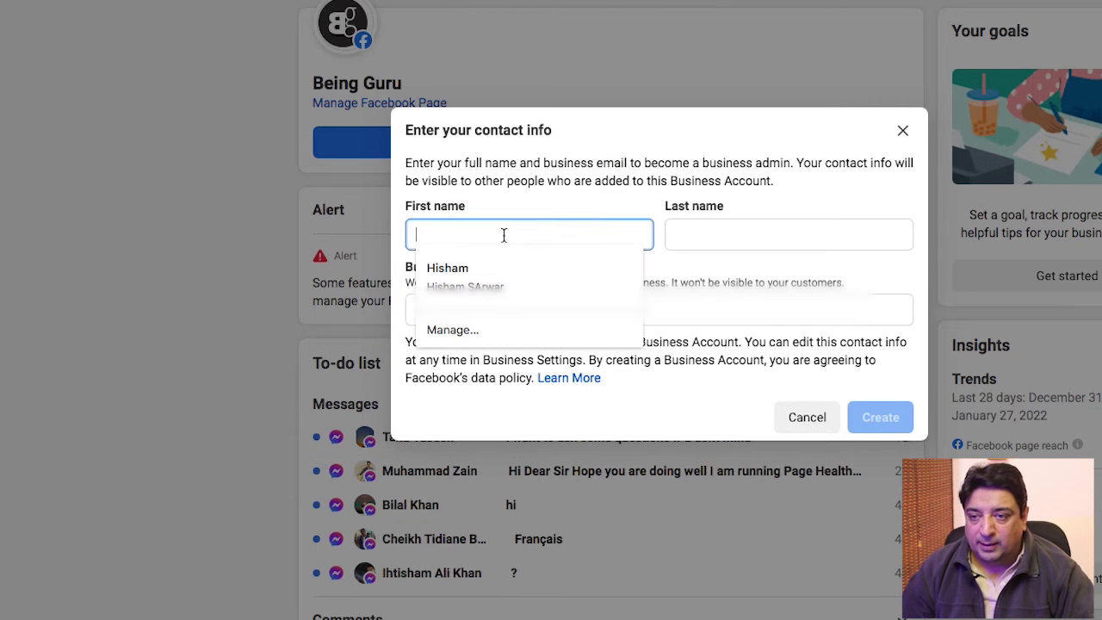
{"action": "key", "text": "Tab"}
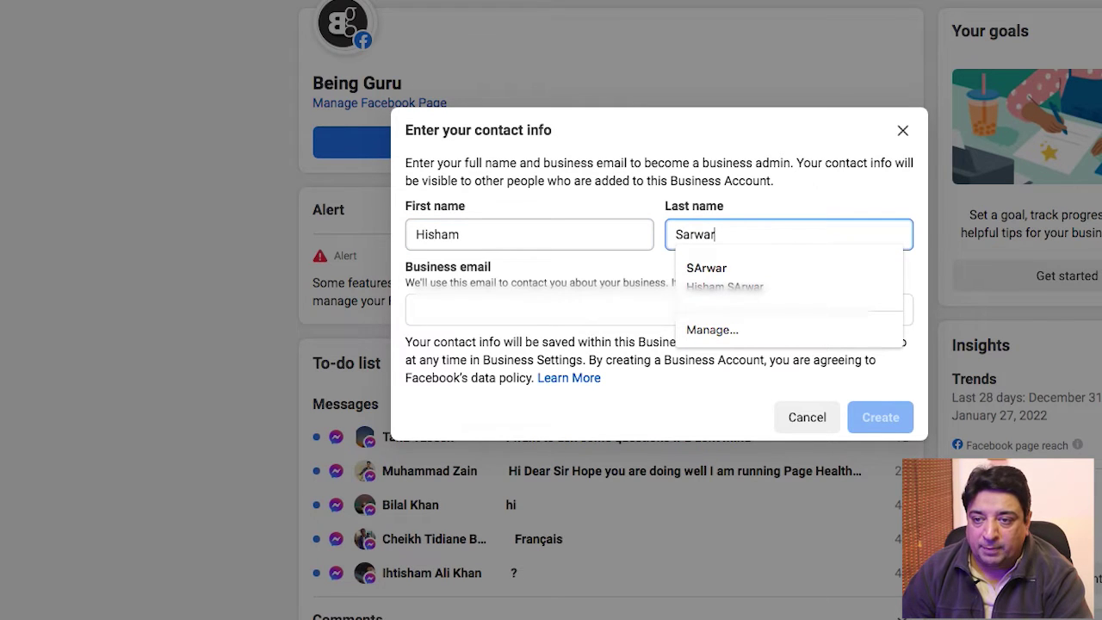
{"action": "left_click", "coordinate": [658, 310]}
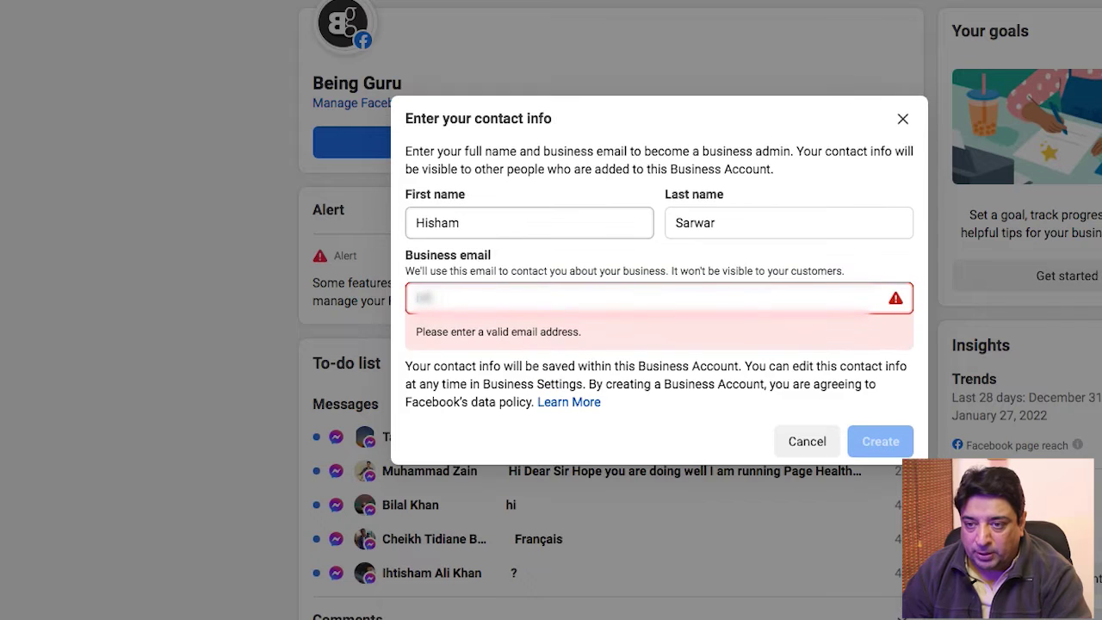
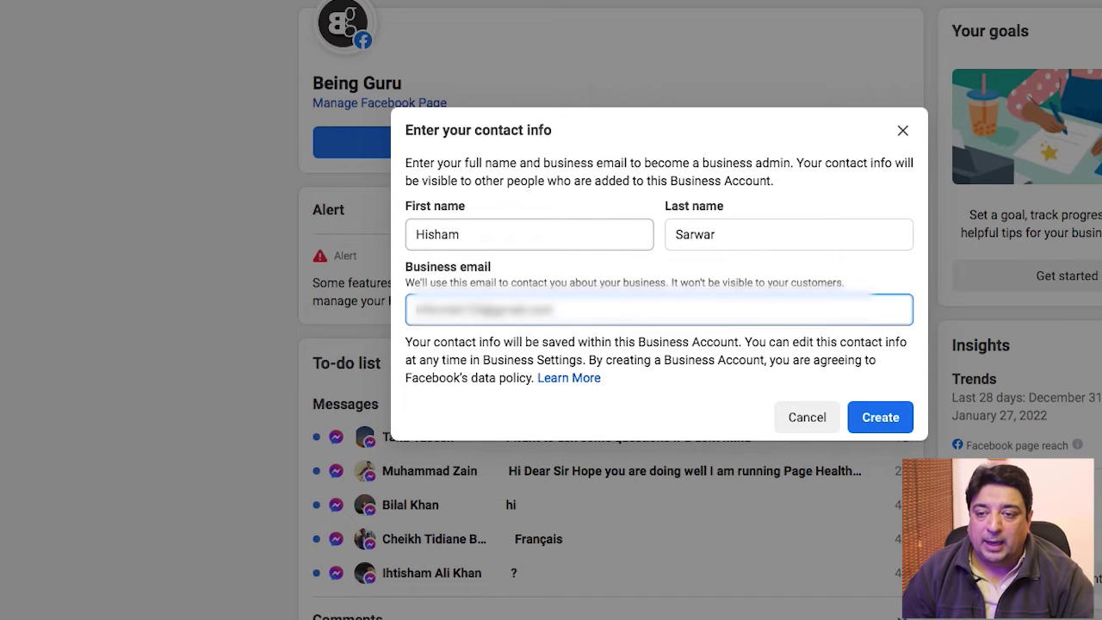
{"action": "left_click", "coordinate": [879, 418]}
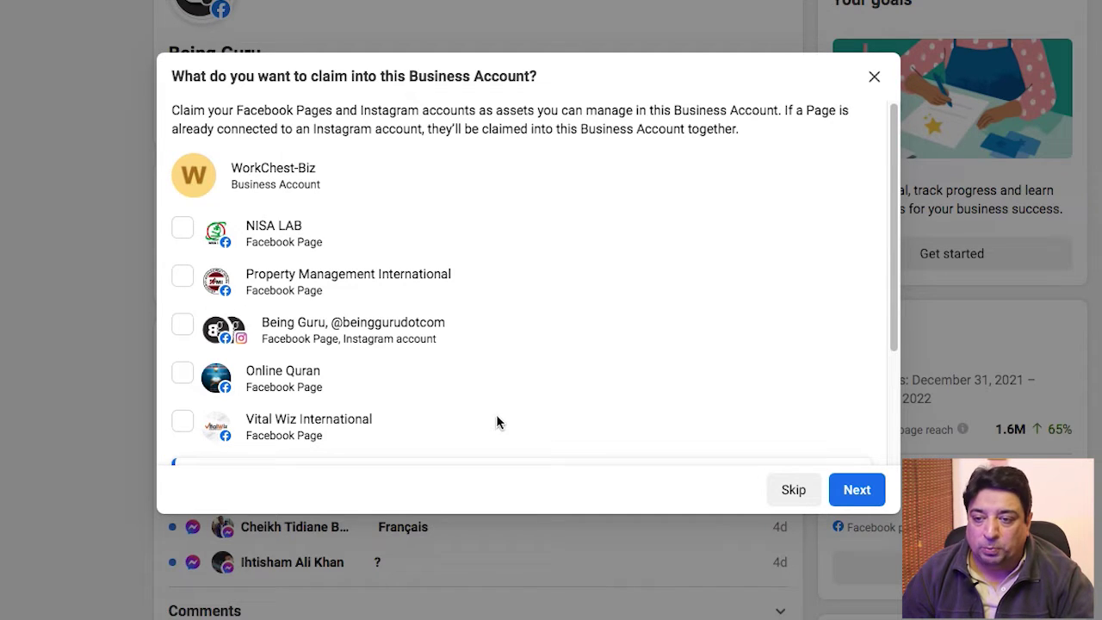
Tick the Being Guru Page and Instagram account to claim, review the notes, and continue.
{"action": "left_click", "coordinate": [892, 308]}
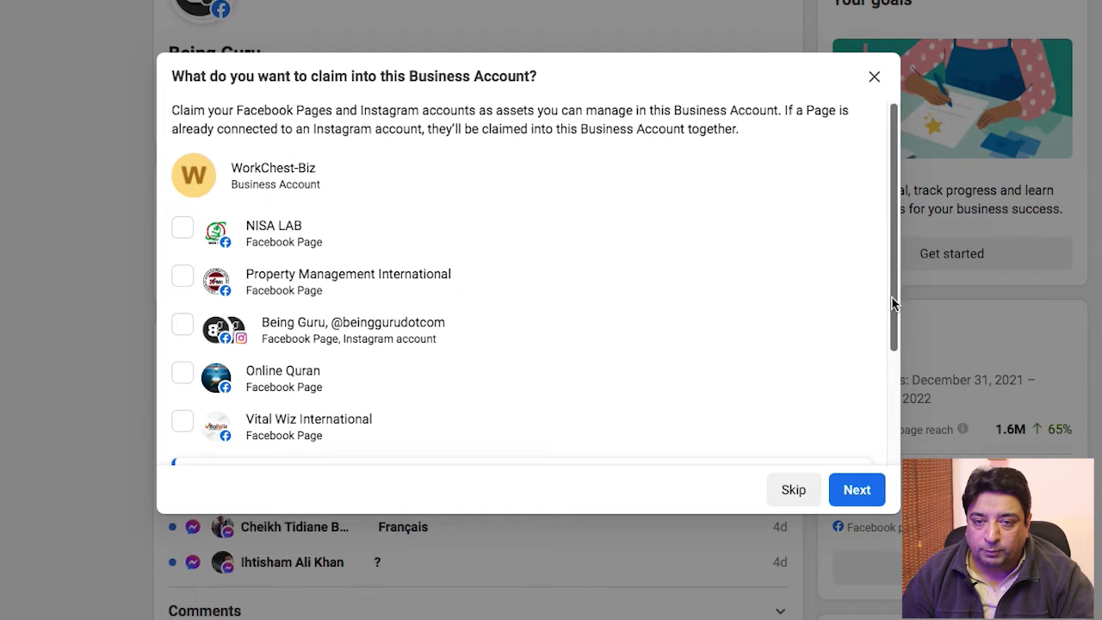
{"action": "left_click_drag", "start_coordinate": [891, 308], "coordinate": [888, 344]}
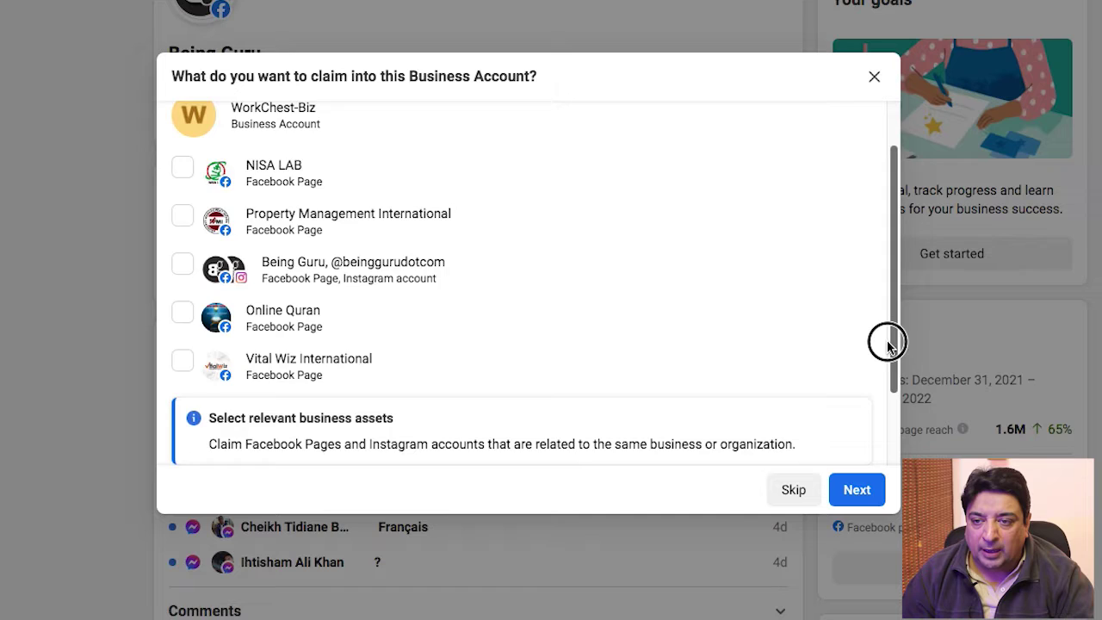
{"action": "left_click_drag", "start_coordinate": [888, 345], "coordinate": [886, 307]}
{"action": "left_click", "coordinate": [182, 320]}
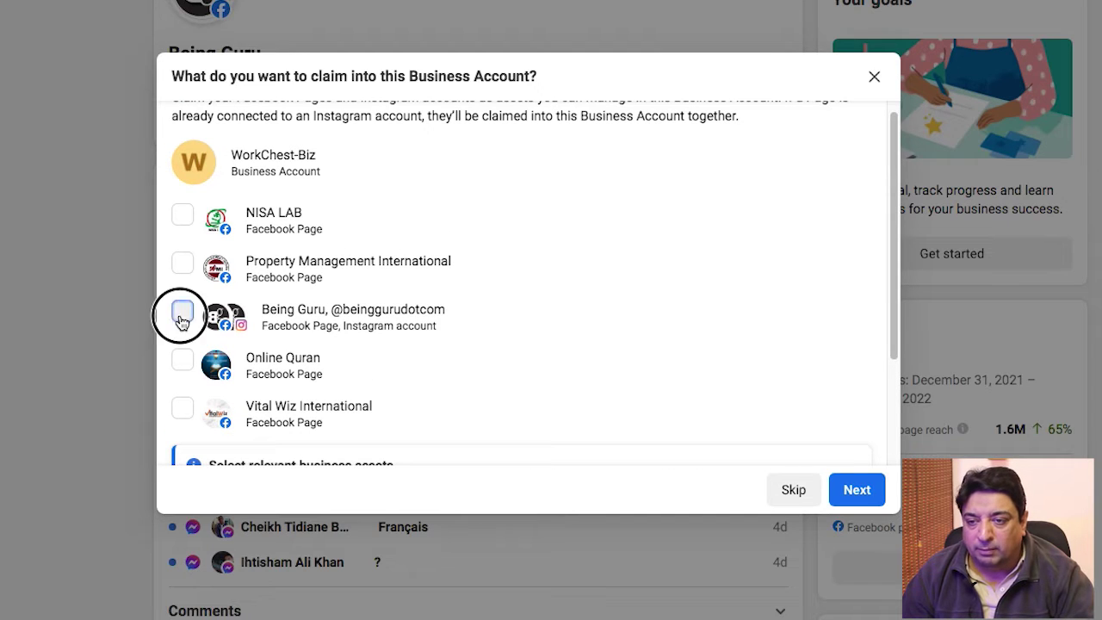
{"action": "left_click_drag", "start_coordinate": [893, 237], "coordinate": [895, 365]}
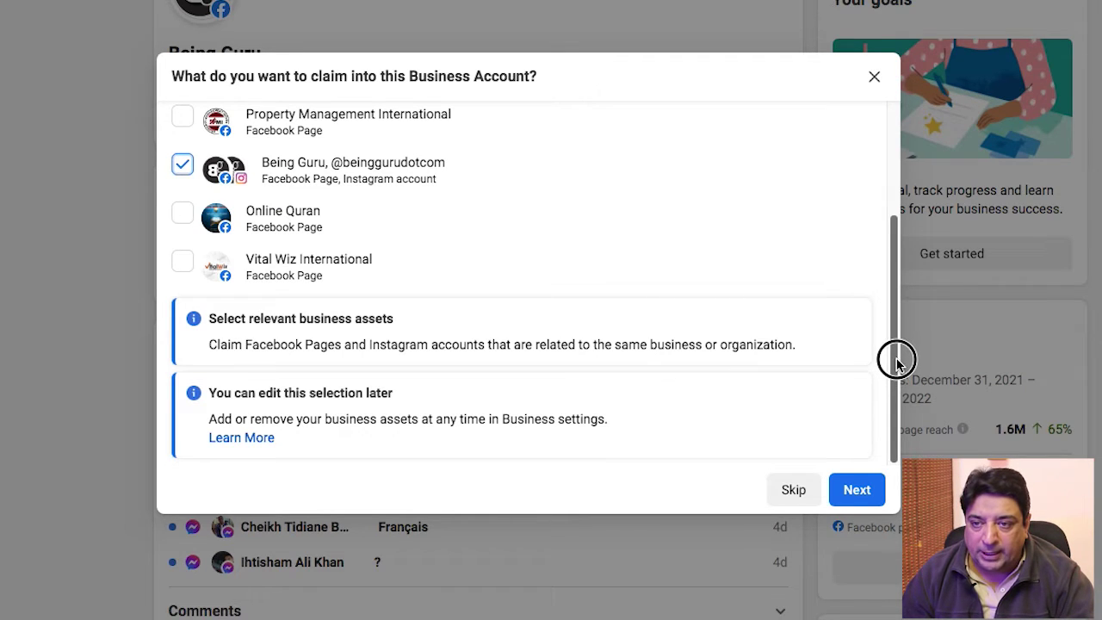
{"action": "left_click_drag", "start_coordinate": [897, 354], "coordinate": [898, 226]}
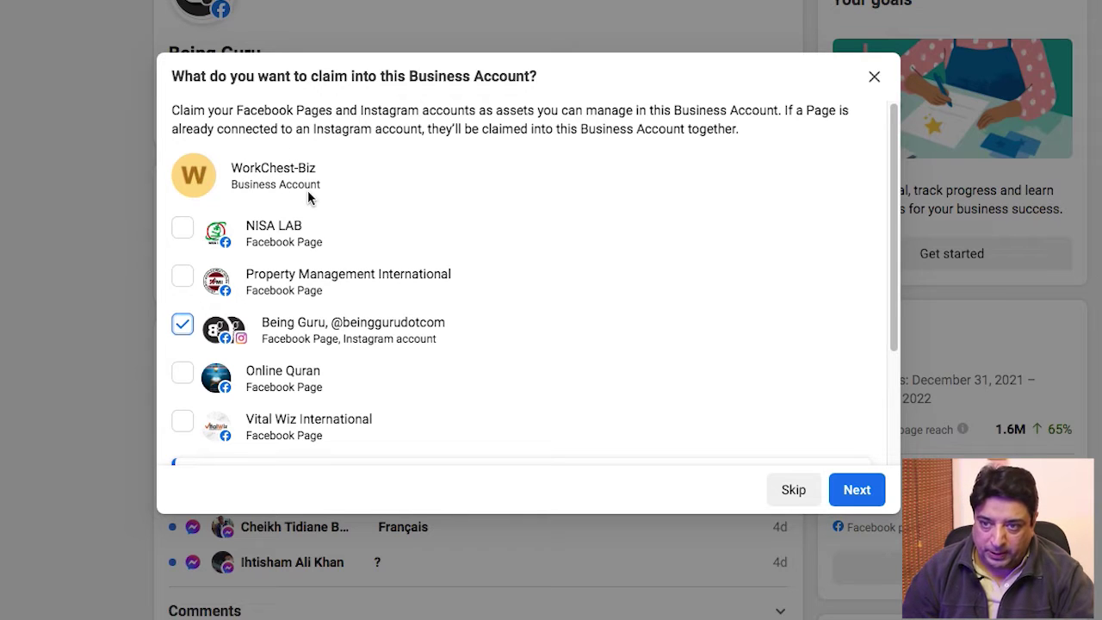
{"action": "left_click", "coordinate": [857, 491]}
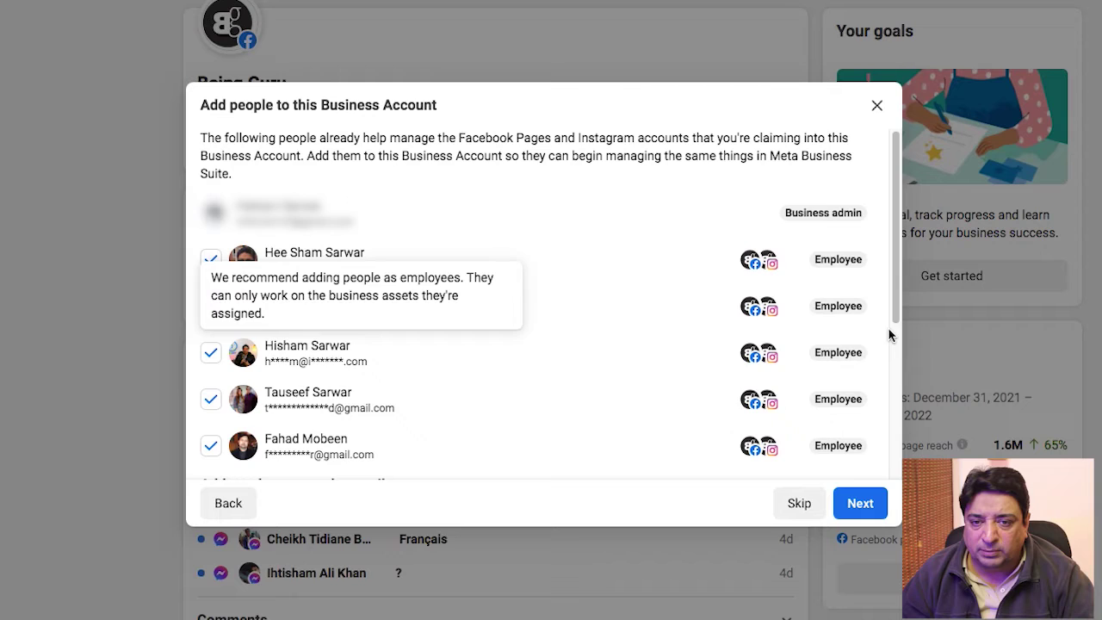
Untick four of the listed helpers so only one becomes an employee, then continue.
{"action": "left_click_drag", "start_coordinate": [896, 317], "coordinate": [896, 330]}
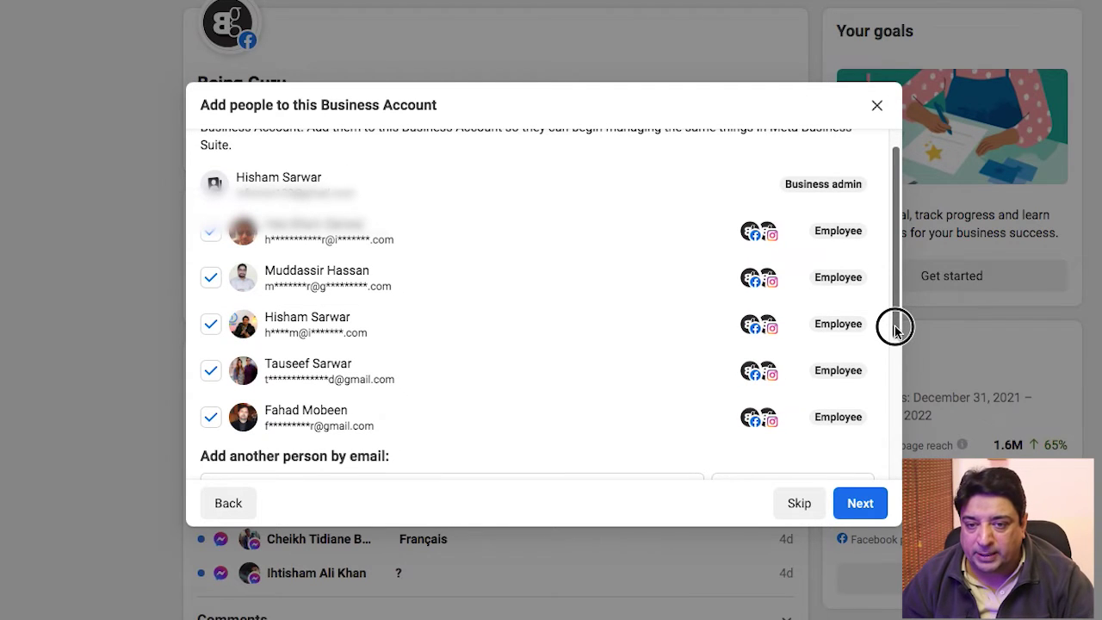
{"action": "left_click_drag", "start_coordinate": [895, 330], "coordinate": [891, 269]}
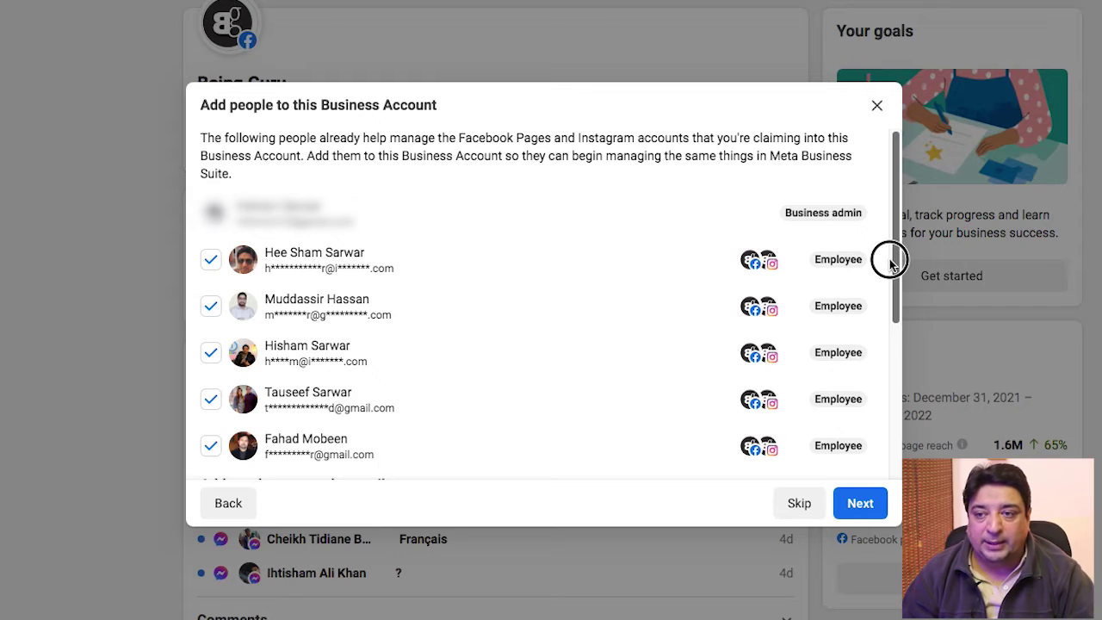
{"action": "left_click", "coordinate": [211, 306]}
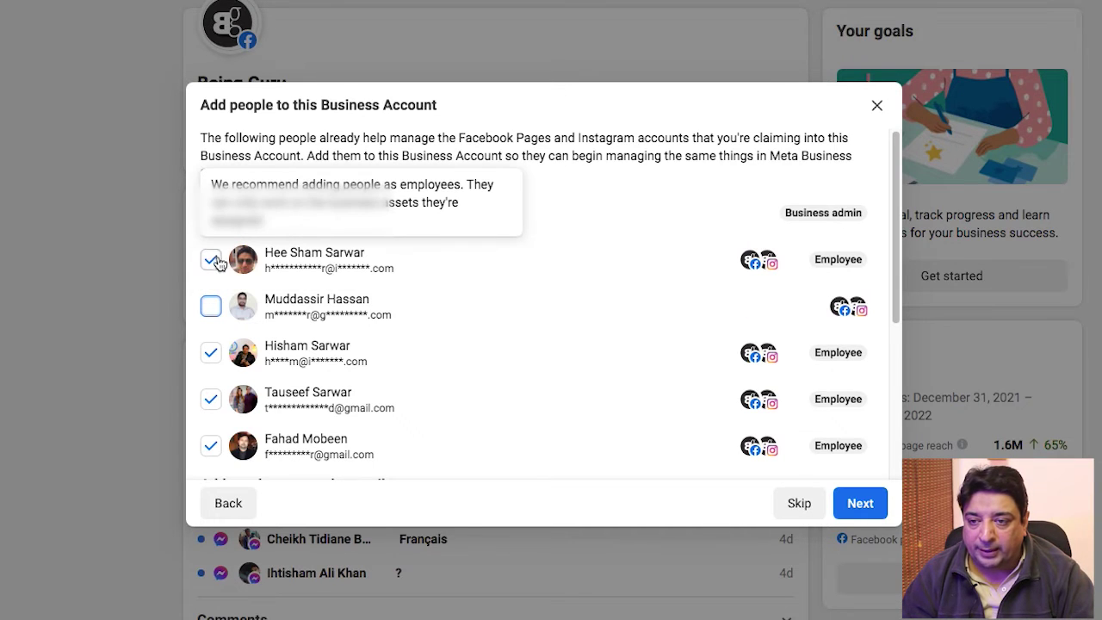
{"action": "left_click", "coordinate": [210, 259]}
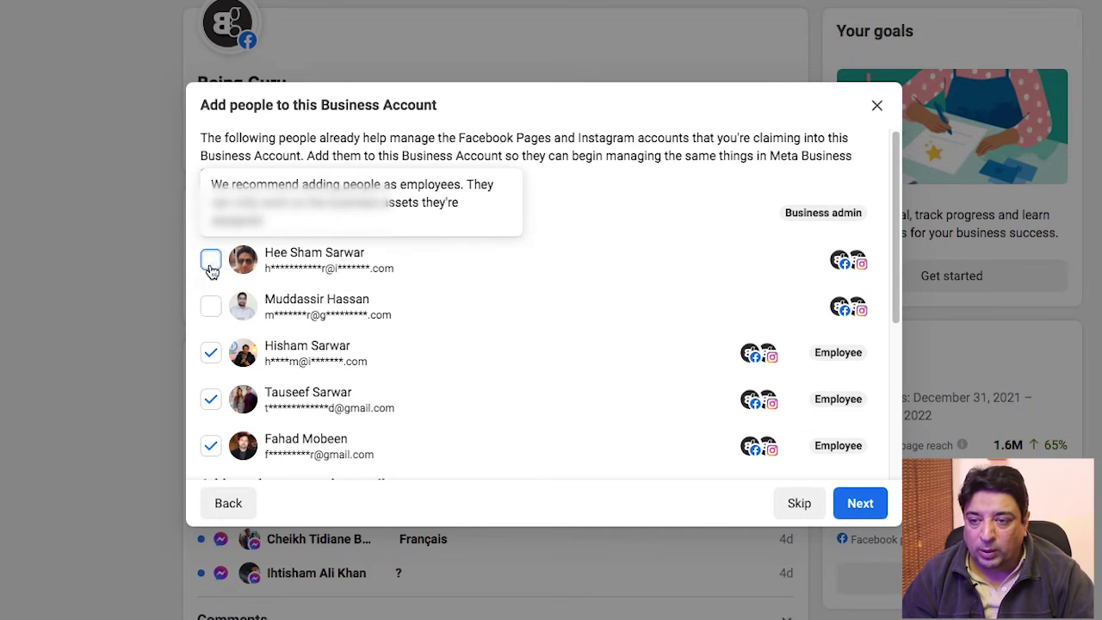
{"action": "left_click", "coordinate": [210, 399]}
{"action": "left_click", "coordinate": [210, 445]}
{"action": "left_click_drag", "start_coordinate": [897, 306], "coordinate": [895, 297]}
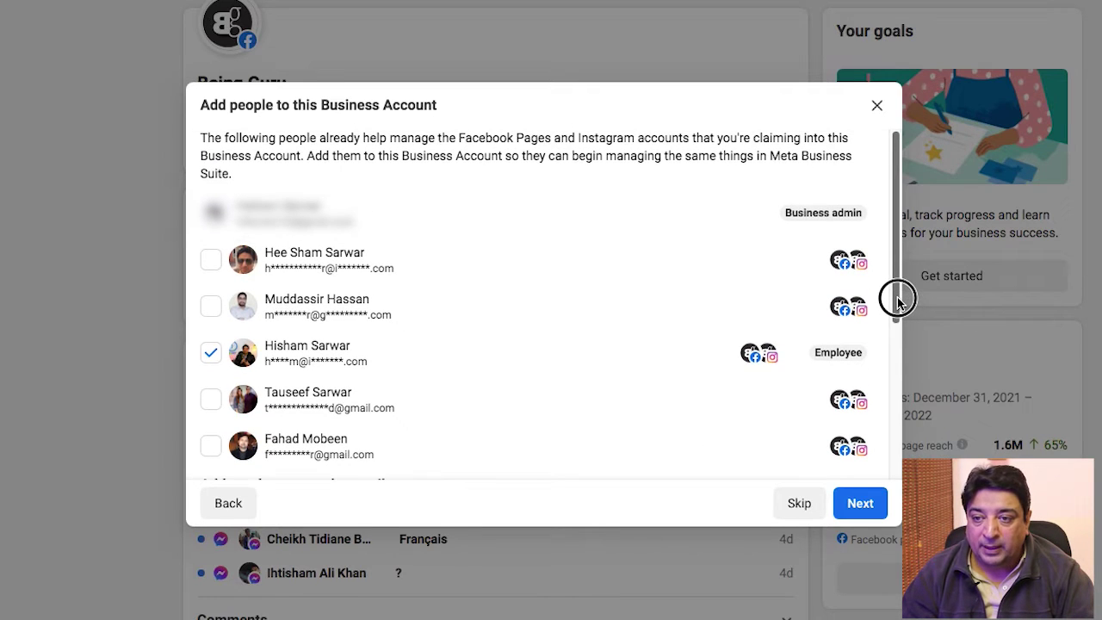
{"action": "left_click", "coordinate": [861, 504]}
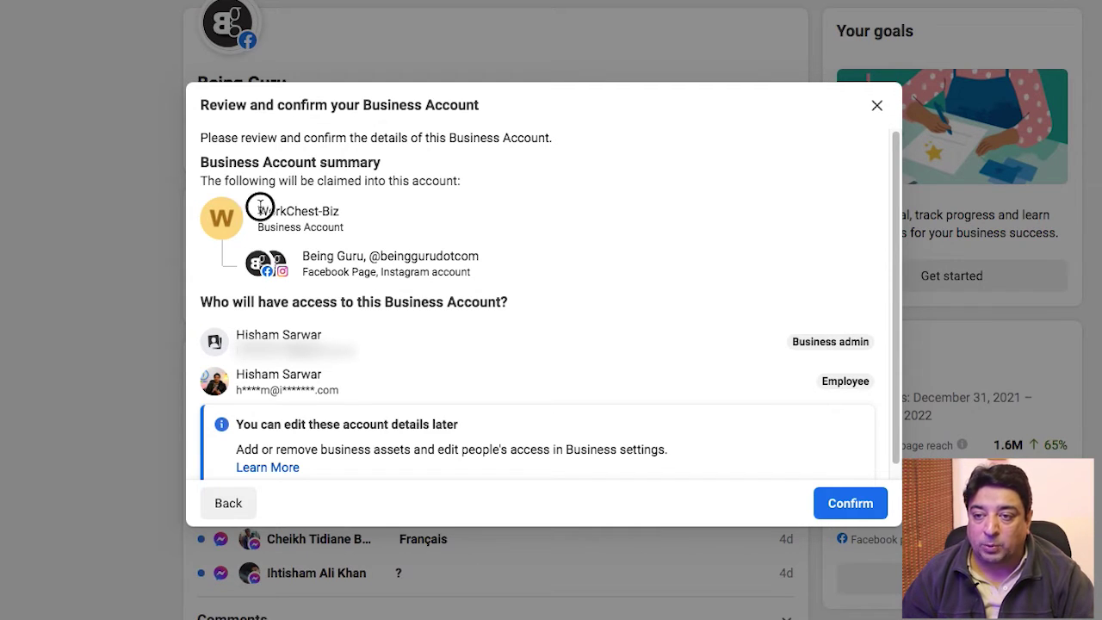
Review the WorkChest-Biz summary with the Being Guru Page listed, then confirm creation.
{"action": "left_click_drag", "start_coordinate": [260, 211], "coordinate": [374, 207]}
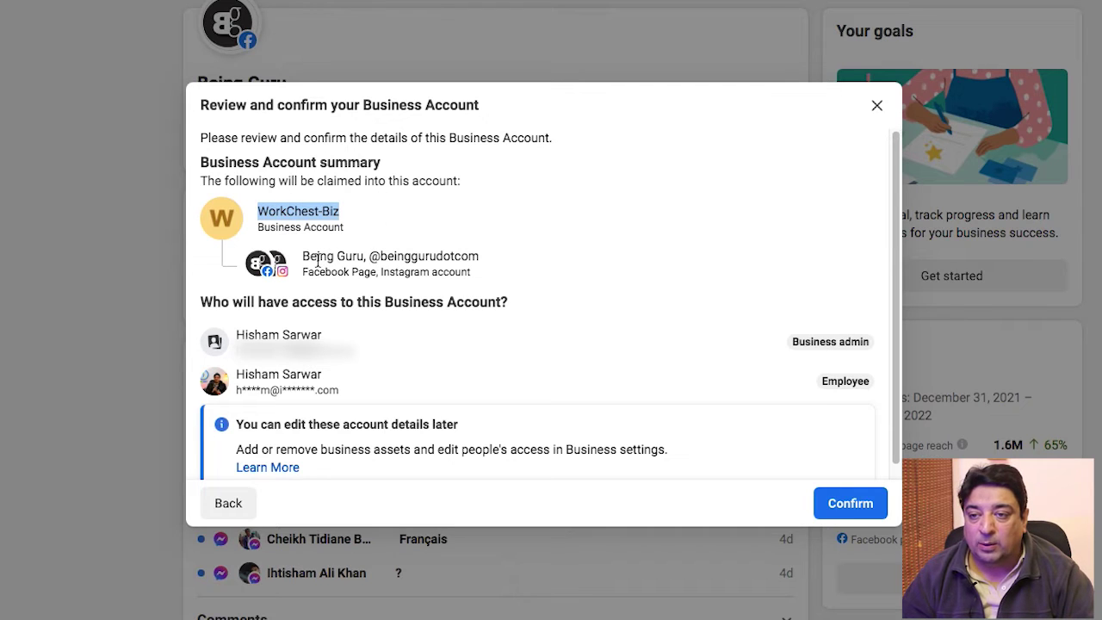
{"action": "left_click_drag", "start_coordinate": [304, 255], "coordinate": [510, 246]}
{"action": "left_click", "coordinate": [451, 246]}
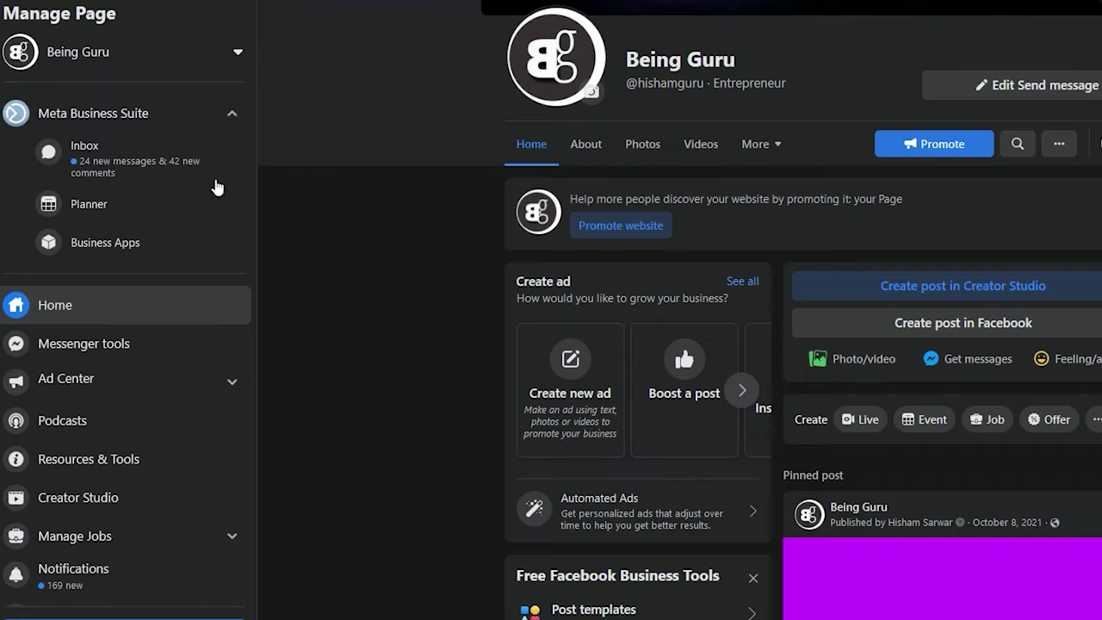
{"action": "scroll", "coordinate": [143, 431], "scroll_direction": "down", "scroll_amount": 3}
{"action": "left_click", "coordinate": [73, 577]}
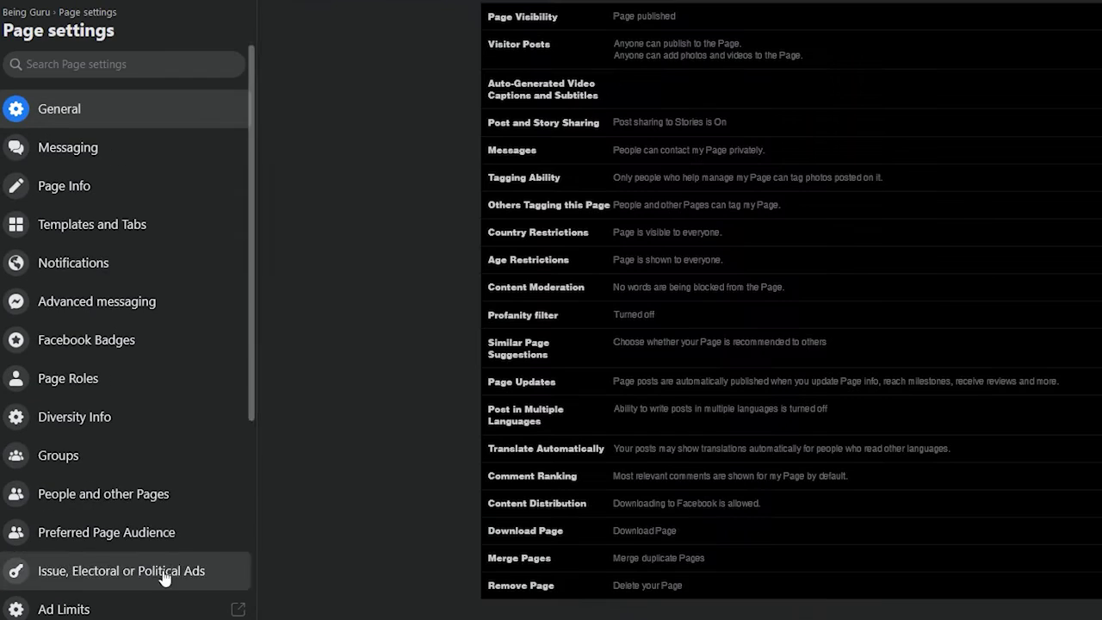
{"action": "scroll", "coordinate": [116, 360], "scroll_direction": "down", "scroll_amount": 5}
{"action": "scroll", "coordinate": [791, 310], "scroll_direction": "down", "scroll_amount": 6}
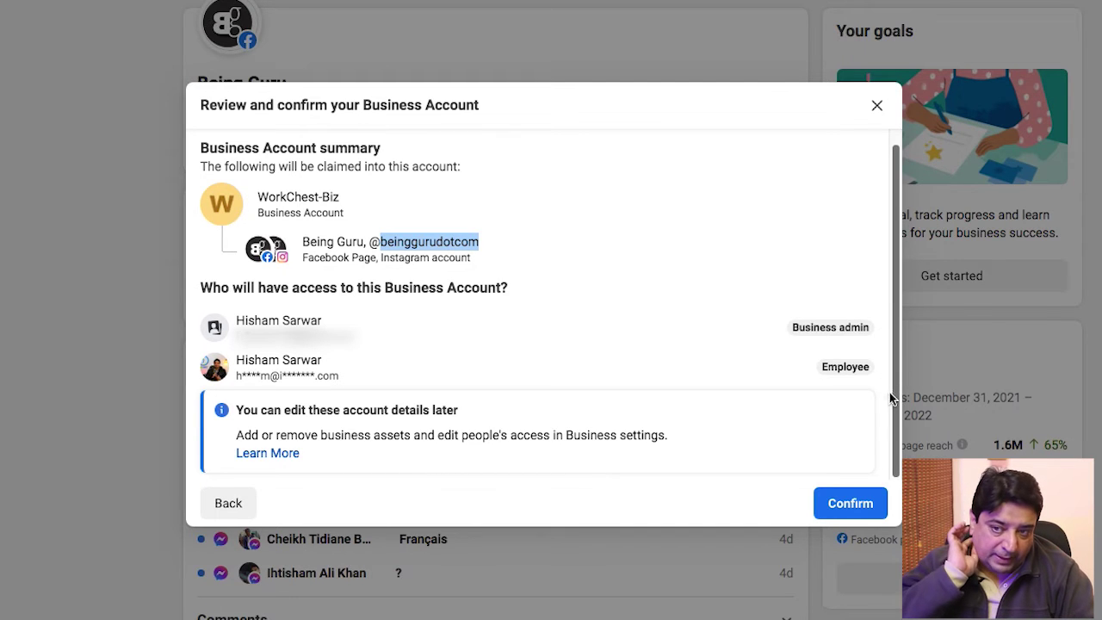
{"action": "left_click", "coordinate": [853, 504]}
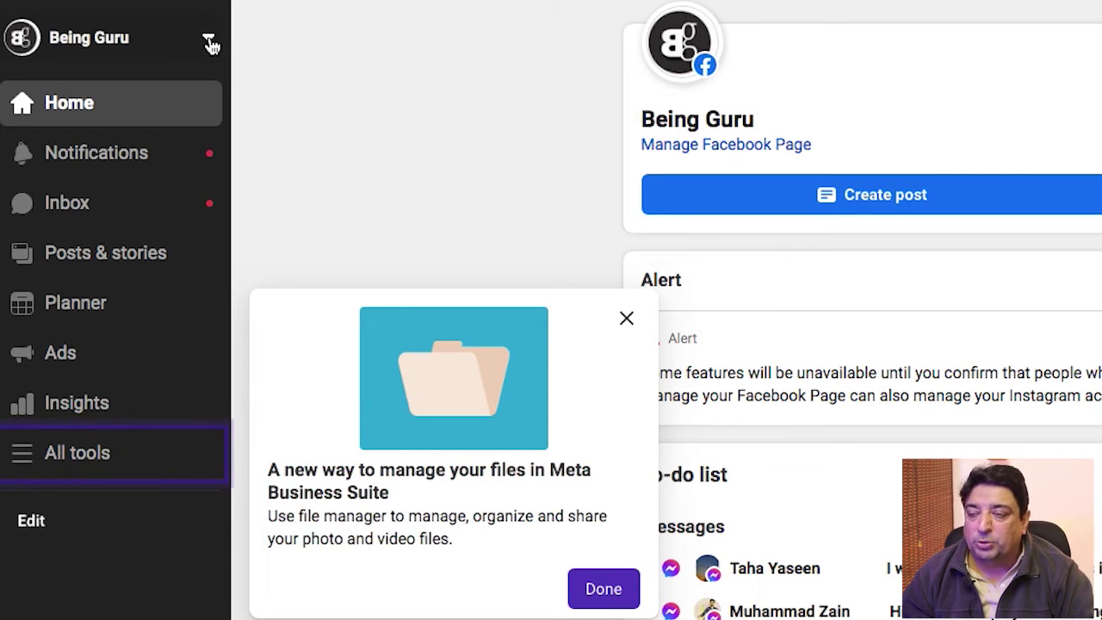
Dismiss the file-manager tip and open settings for WorkChest-Biz from the account list.
{"action": "left_click", "coordinate": [211, 40]}
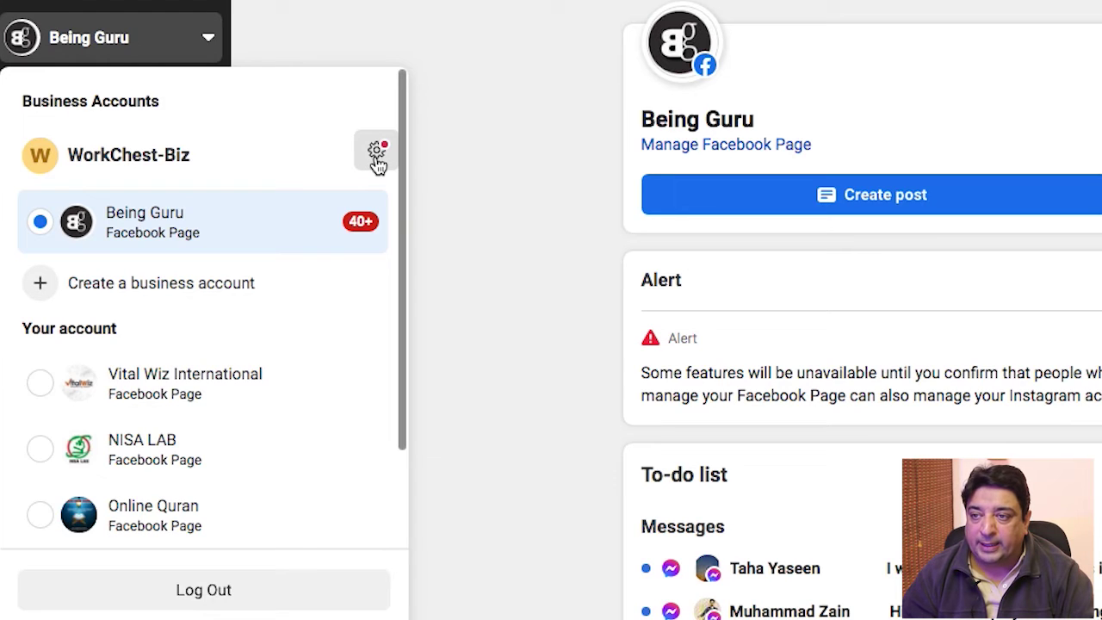
{"action": "left_click", "coordinate": [377, 161]}
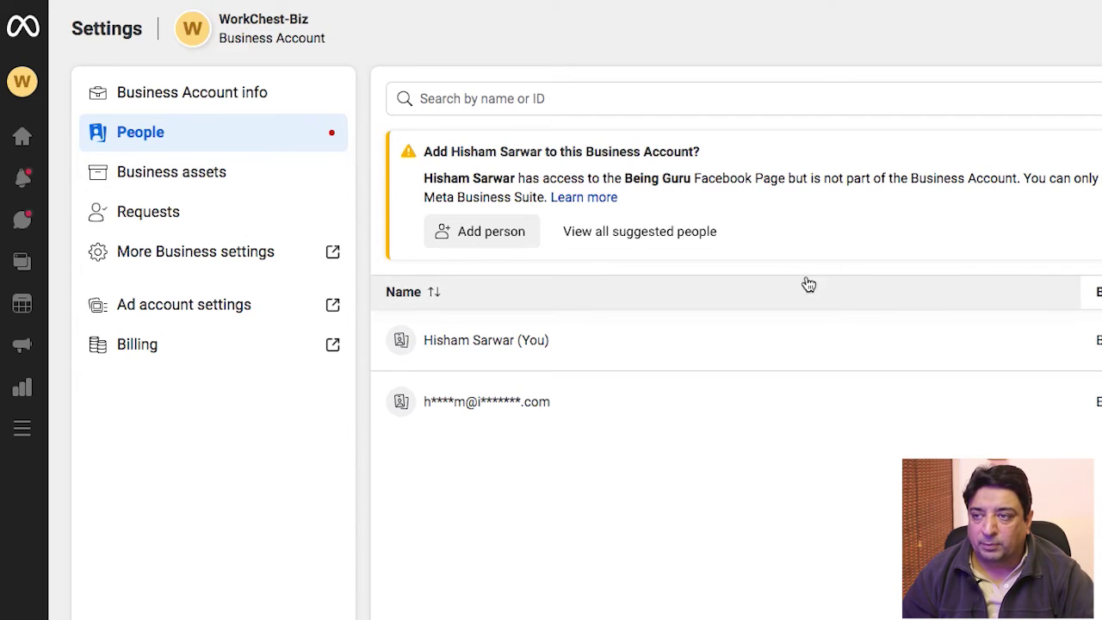
Show WorkChest-Biz's Business Account info and go to the full Business settings.
{"action": "left_click", "coordinate": [207, 101]}
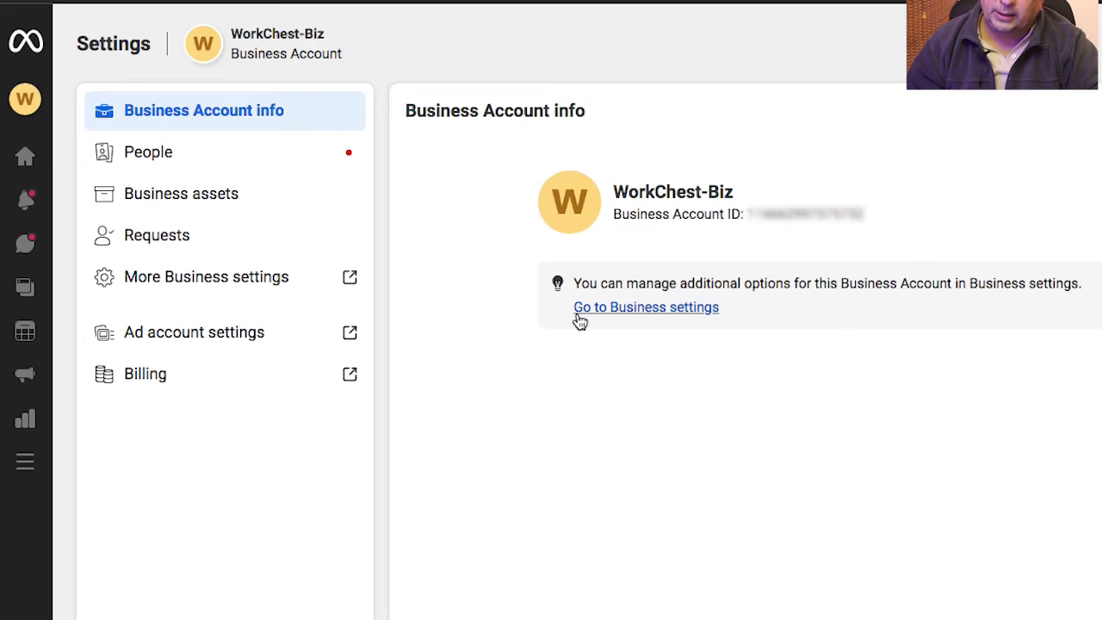
{"action": "left_click", "coordinate": [679, 308]}
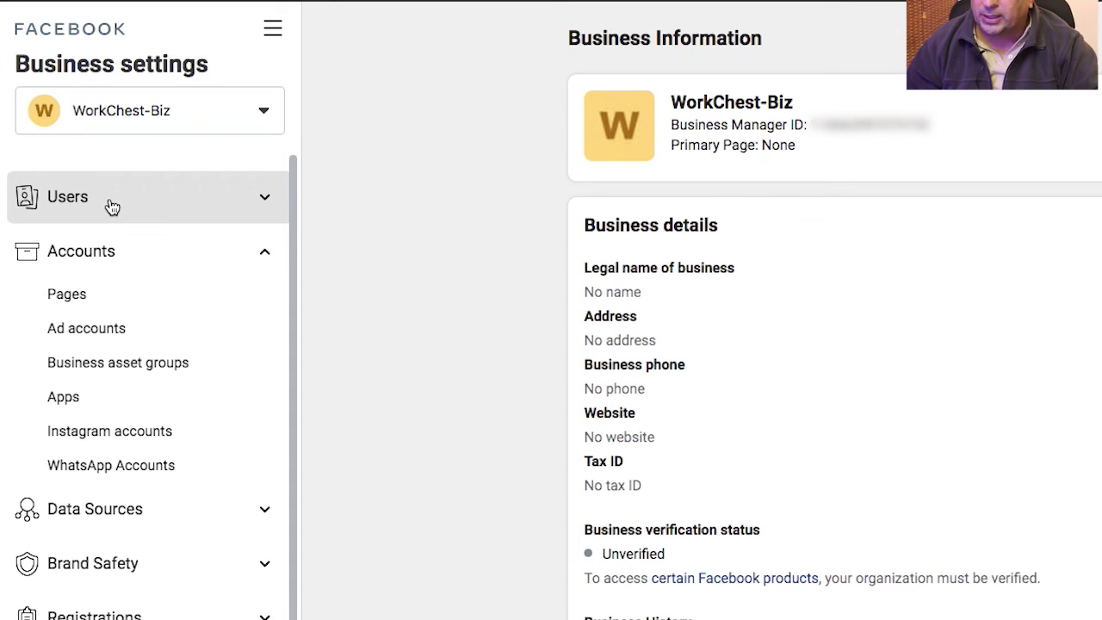
Check WorkChest-Biz's People, claimed Pages and Ad accounts in the sidebar.
{"action": "left_click", "coordinate": [110, 204]}
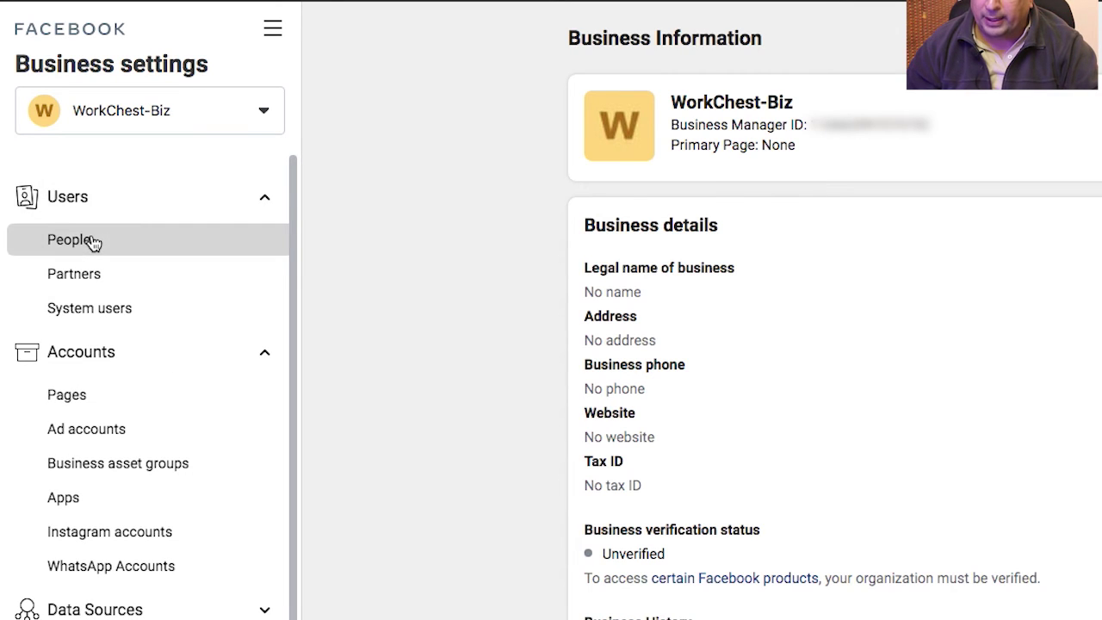
{"action": "left_click", "coordinate": [95, 243]}
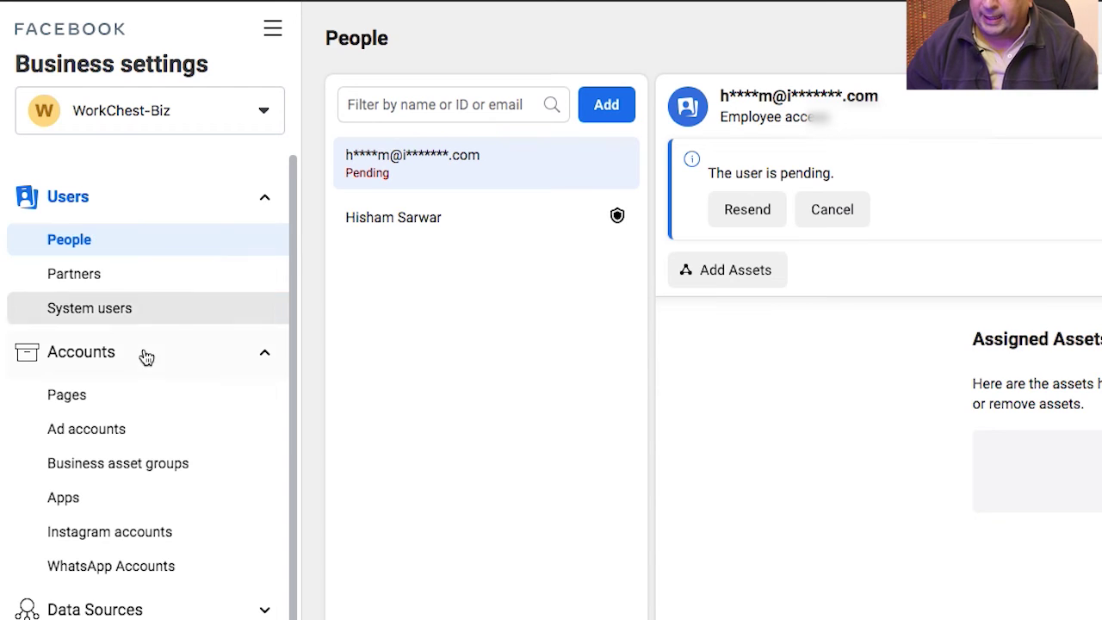
{"action": "left_click", "coordinate": [133, 412]}
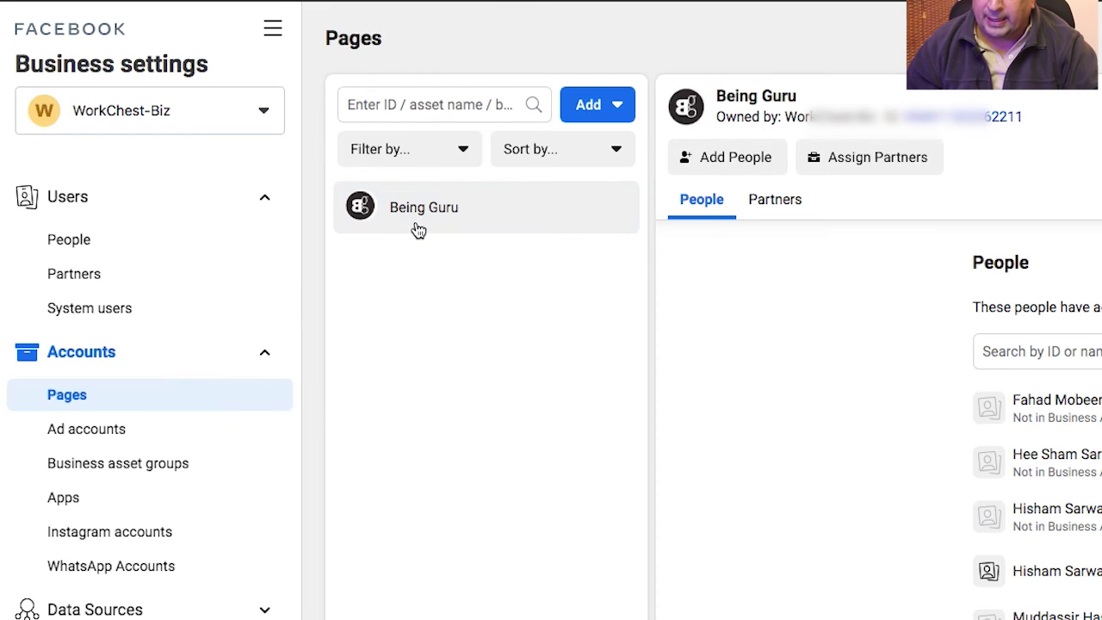
{"action": "left_click", "coordinate": [123, 442]}
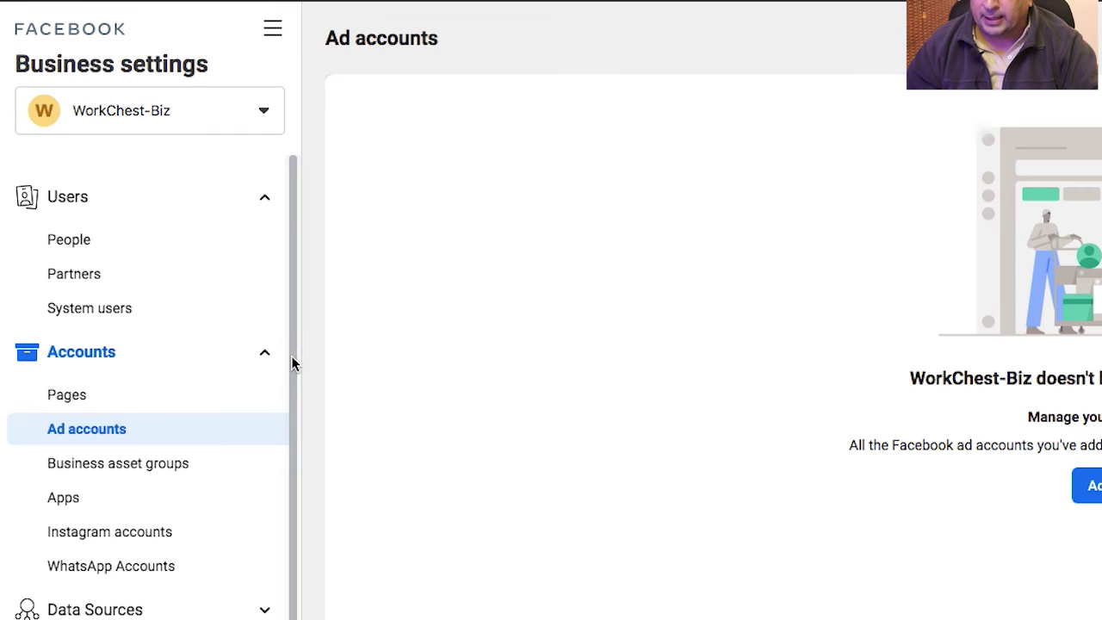
Expand Data Sources and go to the Payment Methods page.
{"action": "left_click_drag", "start_coordinate": [288, 356], "coordinate": [246, 482]}
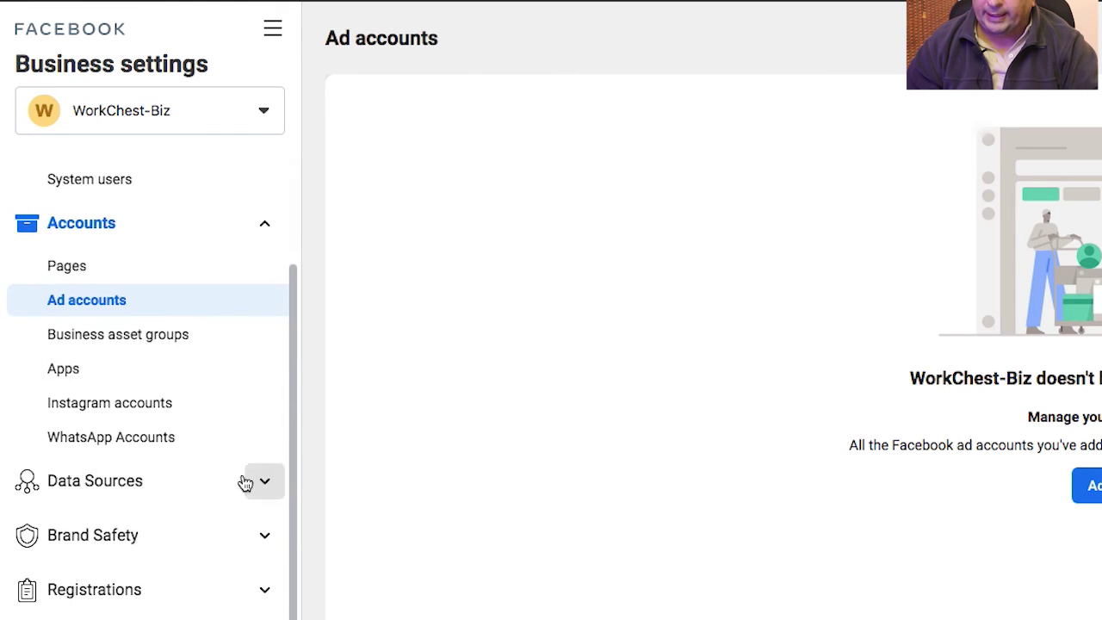
{"action": "left_click", "coordinate": [190, 482]}
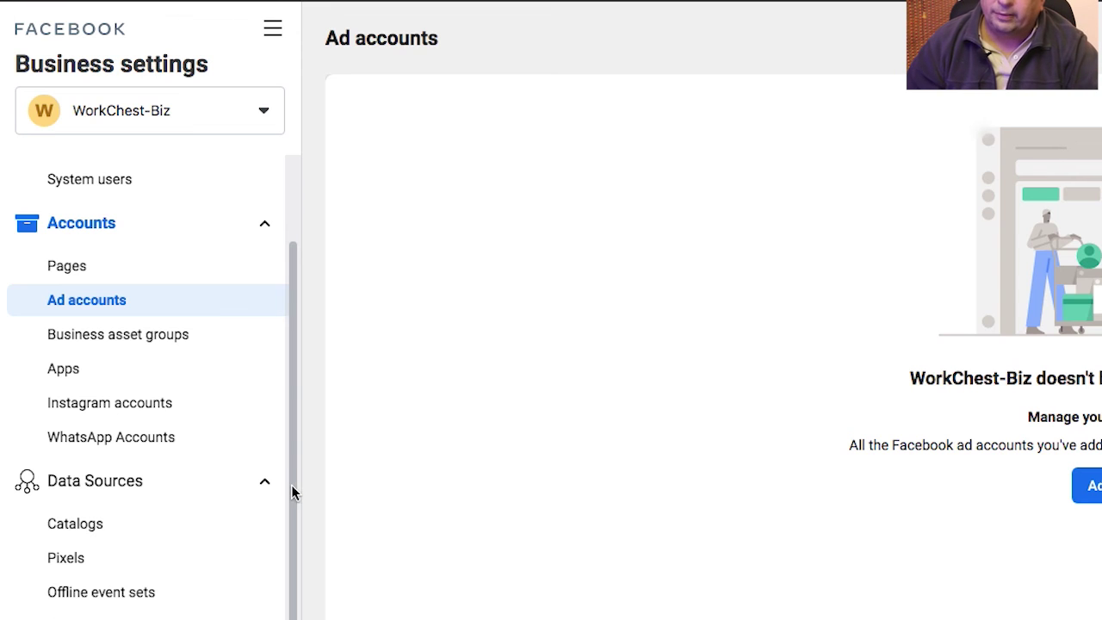
{"action": "scroll", "coordinate": [290, 489], "scroll_direction": "down", "scroll_amount": 6}
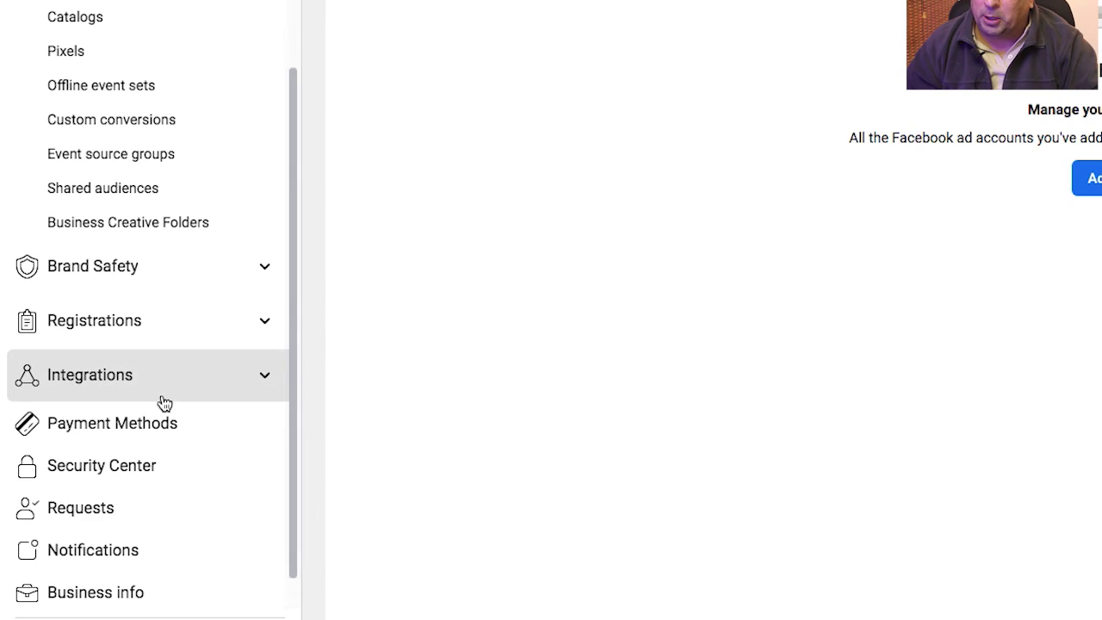
{"action": "left_click", "coordinate": [199, 431]}
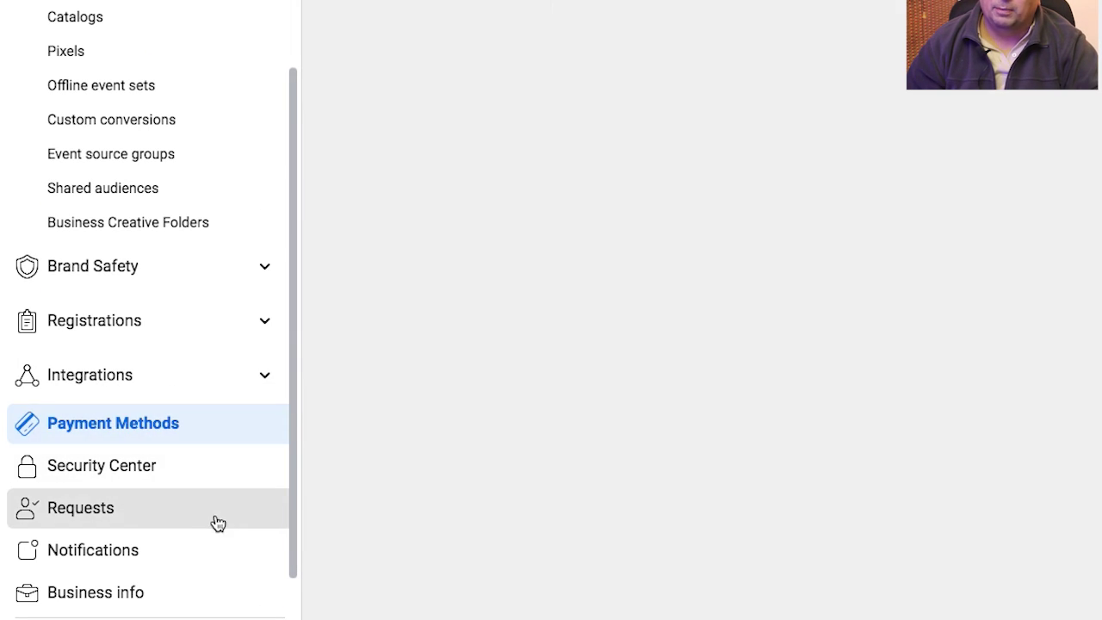